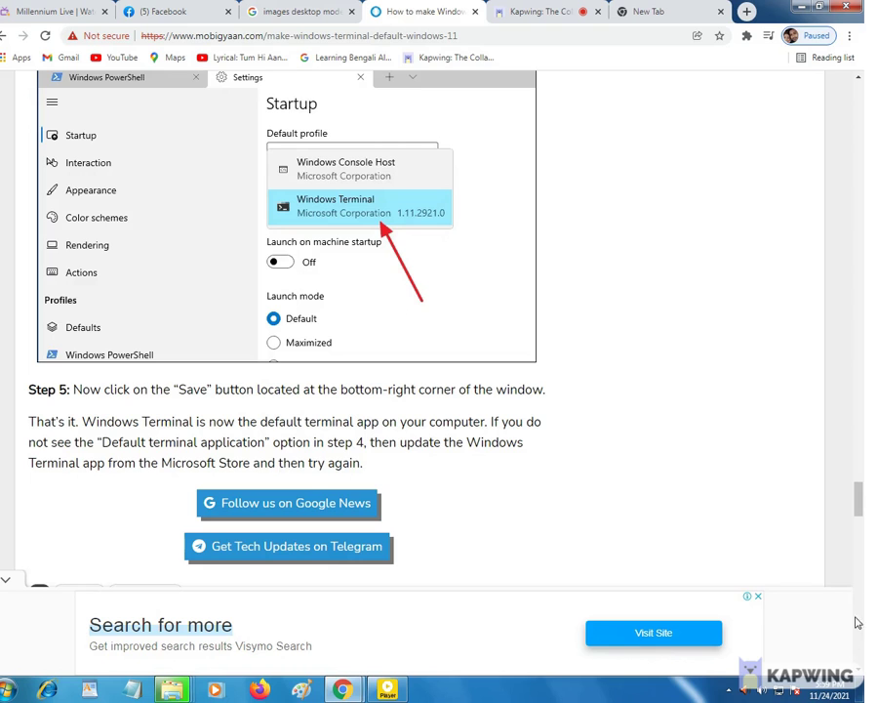
{"action": "left_click_drag", "start_coordinate": [858, 498], "coordinate": [862, 200]}
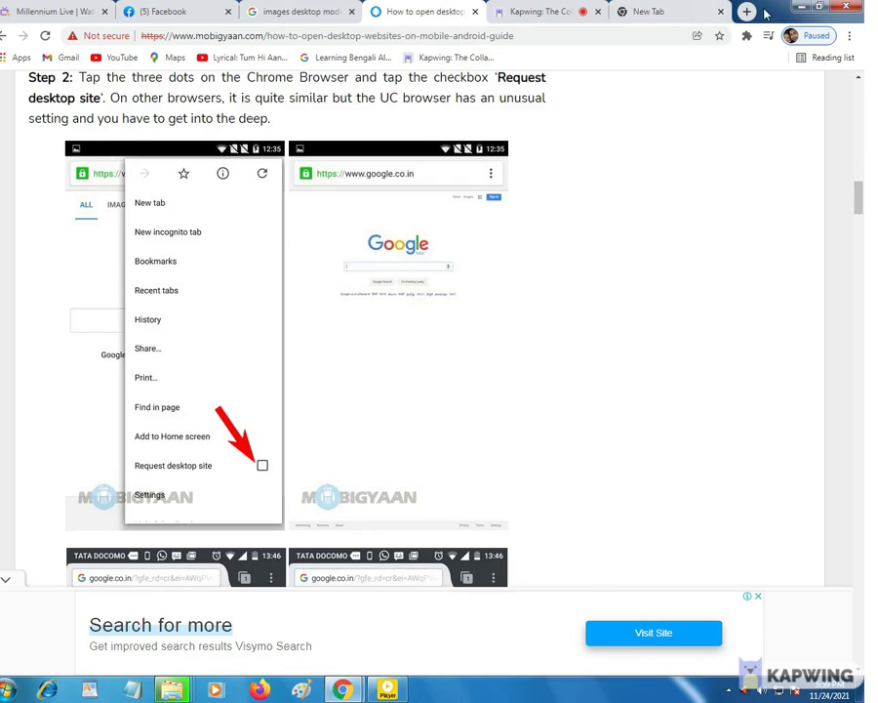
{"action": "left_click", "coordinate": [671, 13]}
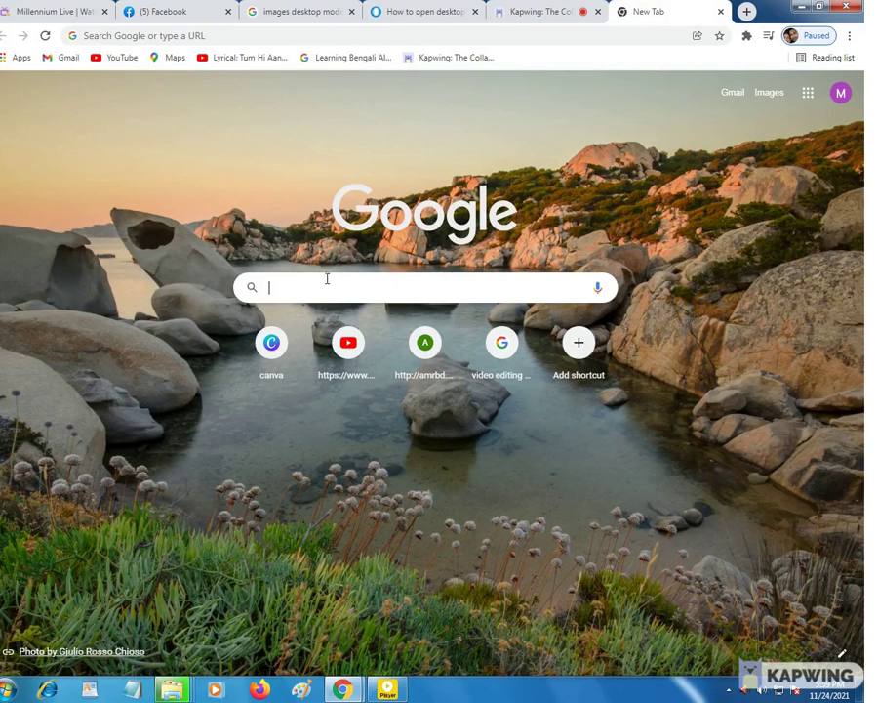
{"action": "left_click", "coordinate": [274, 286]}
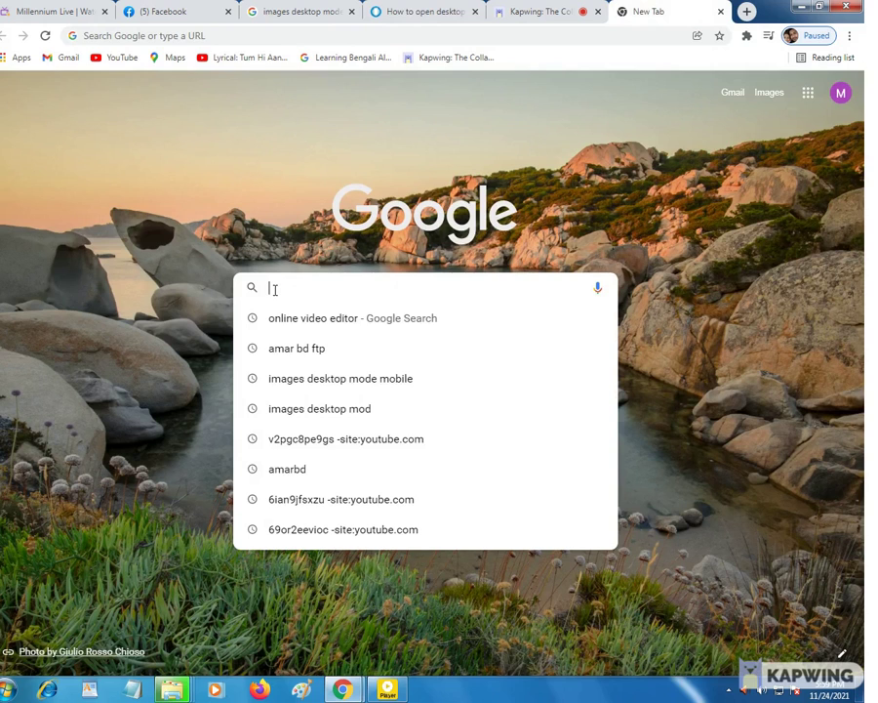
{"action": "type", "text": "www"}
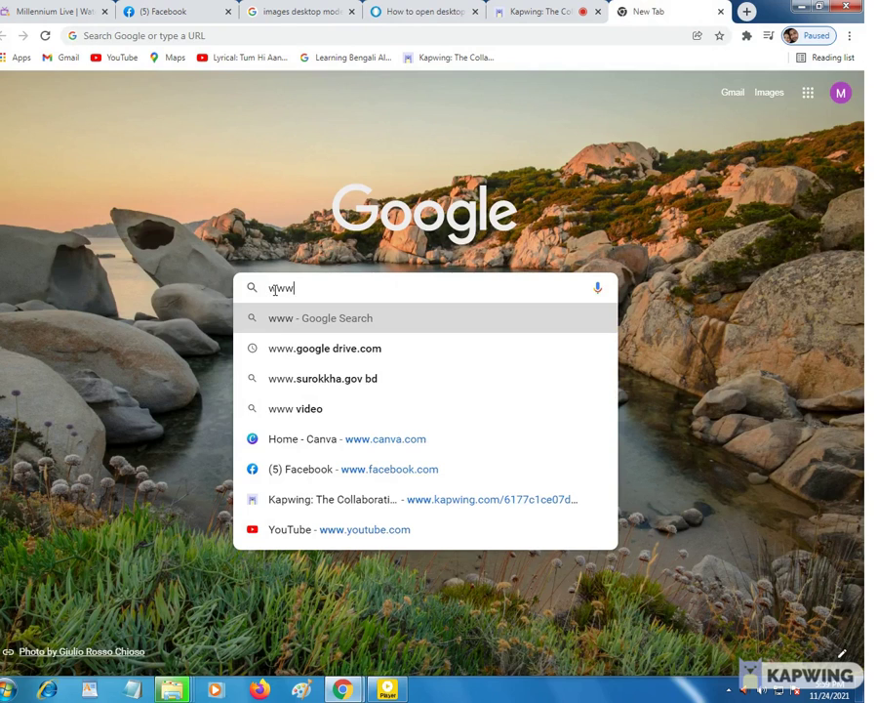
{"action": "type", "text": ".gmail"}
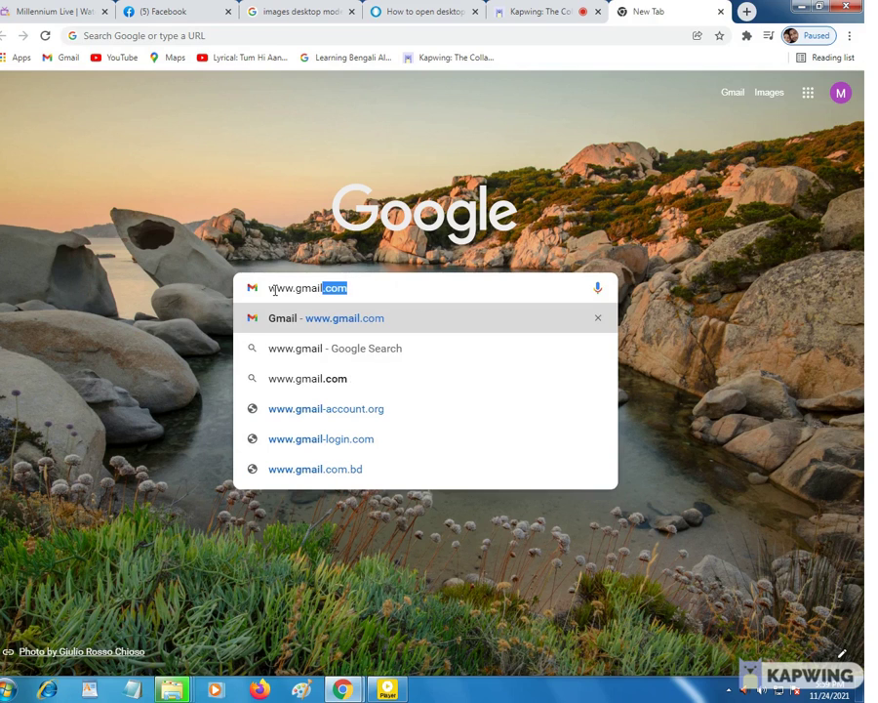
{"action": "type", "text": ".co"}
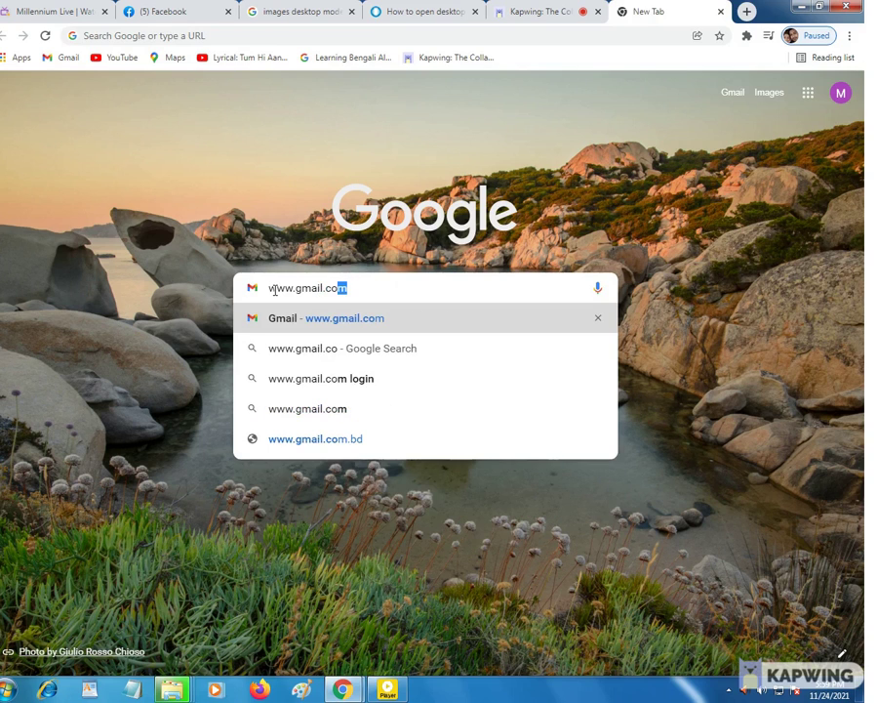
{"action": "type", "text": "m"}
{"action": "key", "text": "Return"}
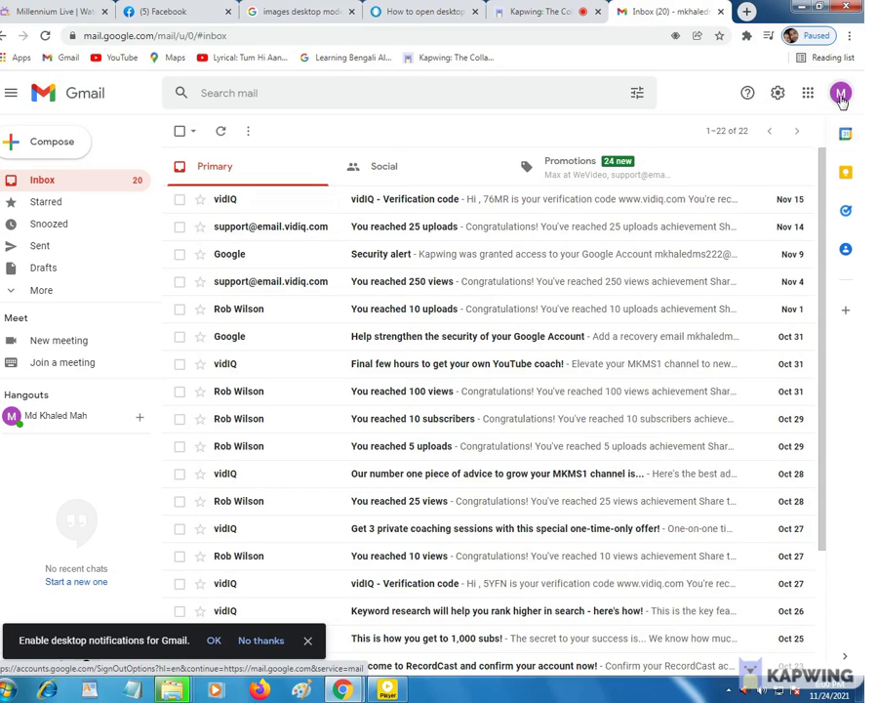
Step: Start adding a profile photo to the signed-in Google account, using the upload option
{"action": "left_click", "coordinate": [841, 96]}
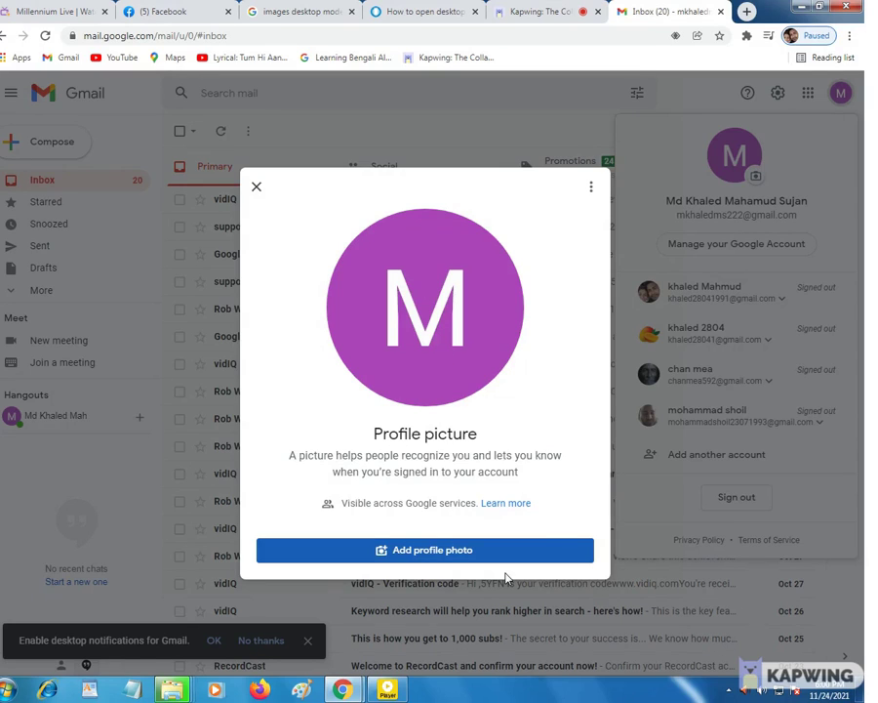
{"action": "left_click", "coordinate": [442, 551]}
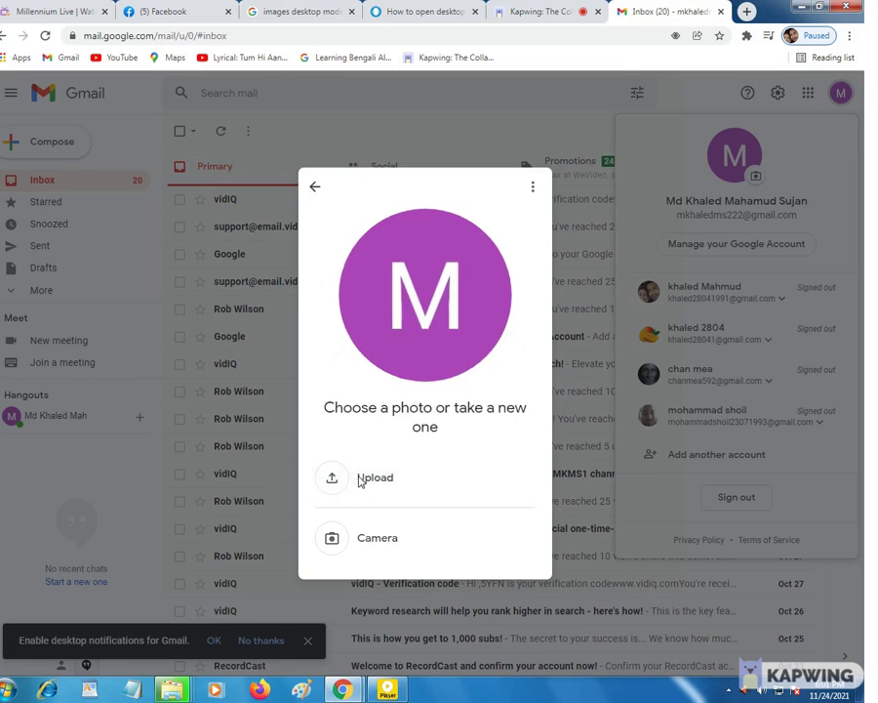
{"action": "left_click", "coordinate": [360, 478]}
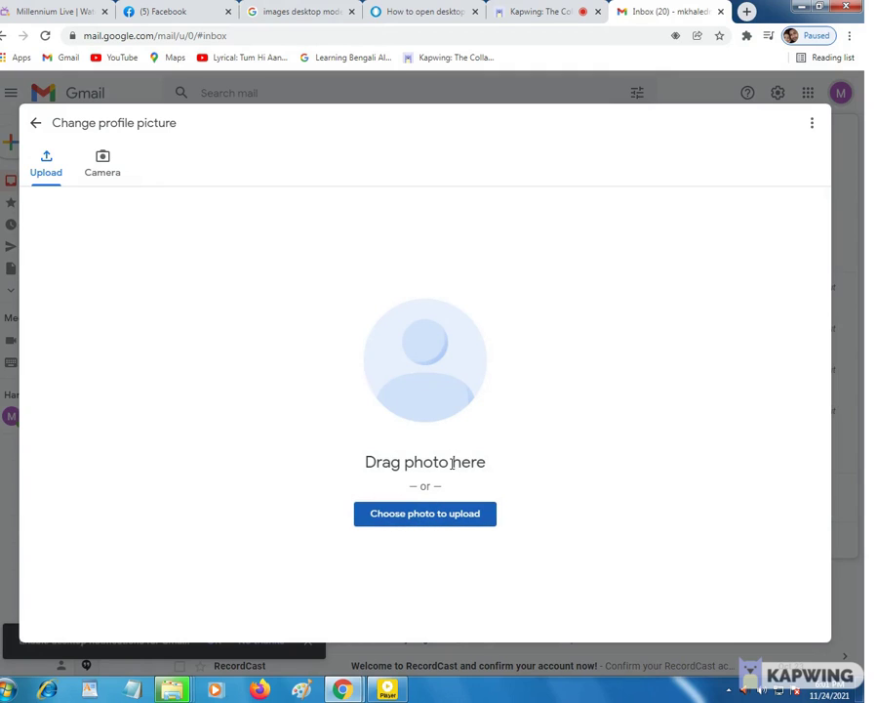
{"action": "left_click", "coordinate": [438, 516]}
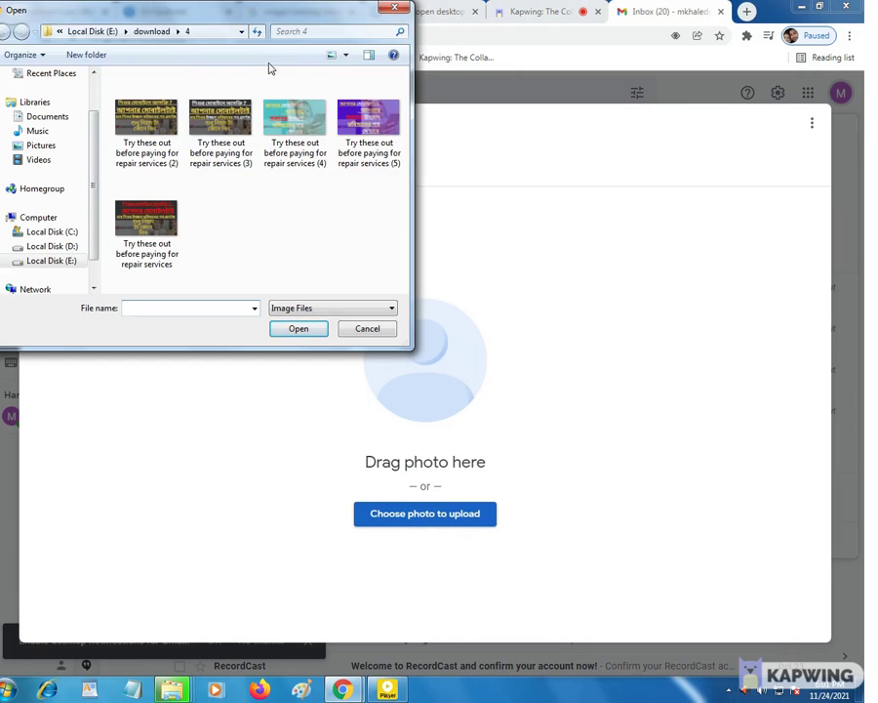
{"action": "left_click", "coordinate": [293, 151]}
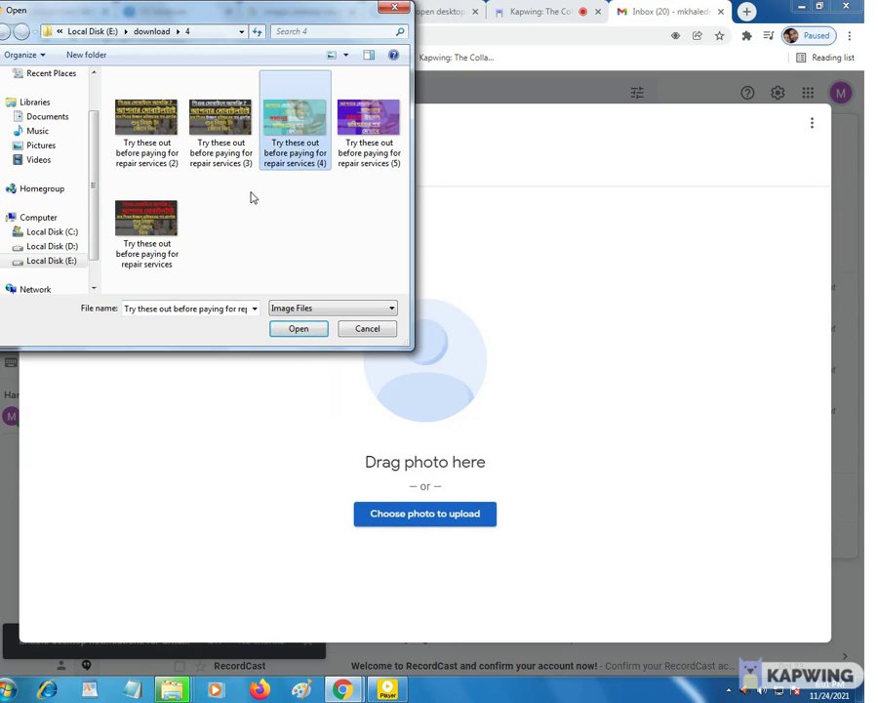
{"action": "left_click", "coordinate": [296, 333]}
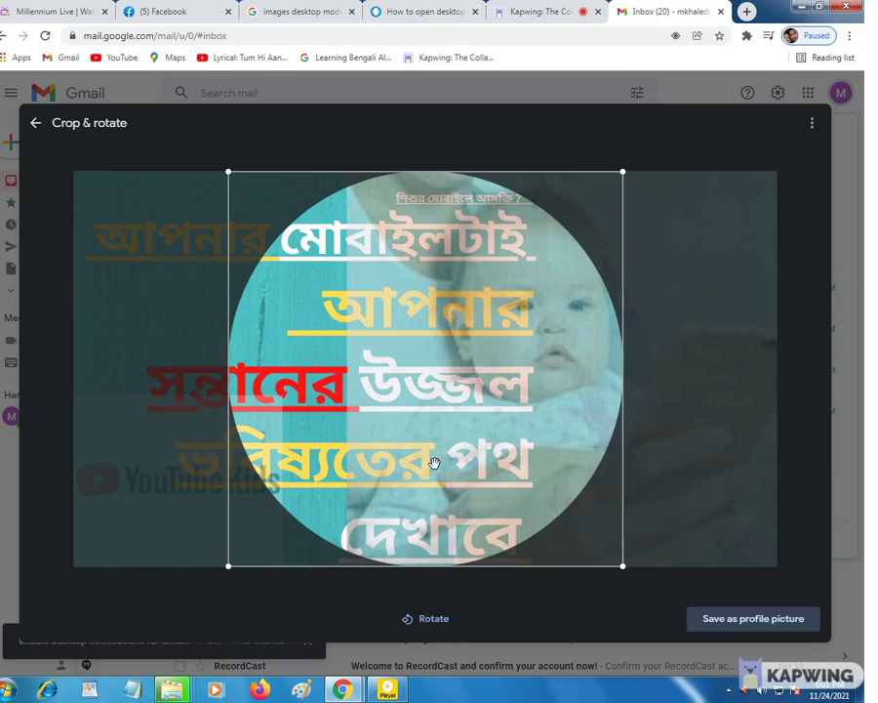
{"action": "left_click_drag", "start_coordinate": [408, 459], "coordinate": [149, 445]}
{"action": "left_click_drag", "start_coordinate": [241, 445], "coordinate": [488, 416]}
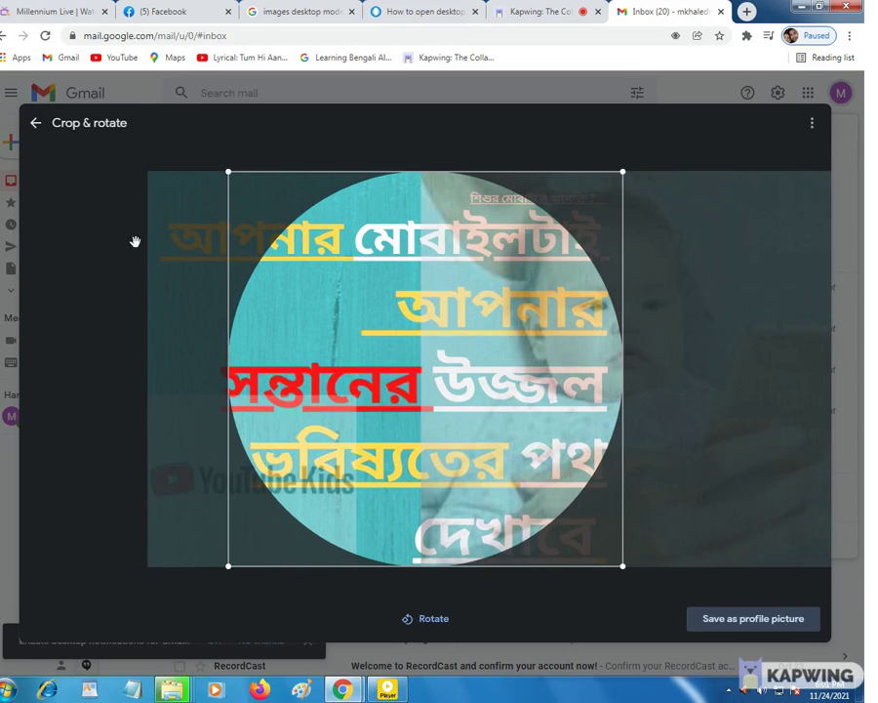
{"action": "left_click", "coordinate": [35, 125]}
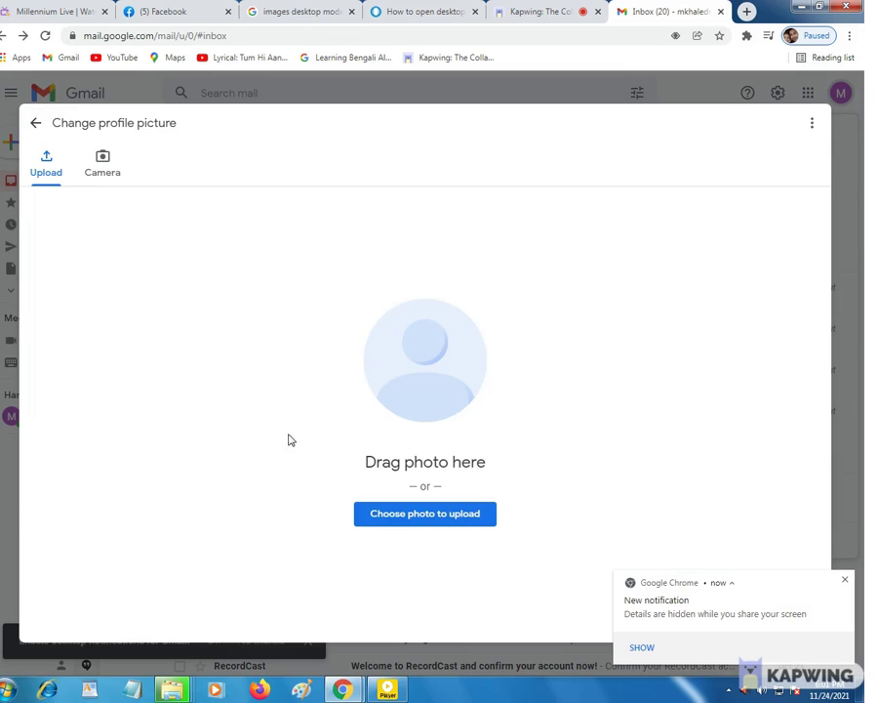
Step: Upload the Pink Purple Blue White Gradation image from the youtub banar folder in Downloads as the profile photo
{"action": "left_click", "coordinate": [398, 515]}
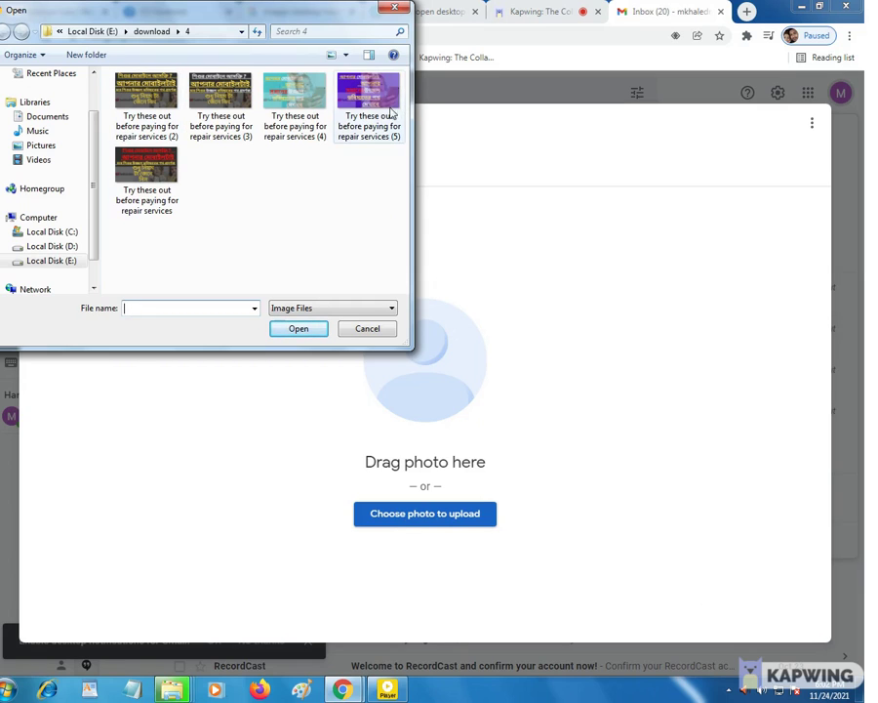
{"action": "left_click", "coordinate": [51, 246]}
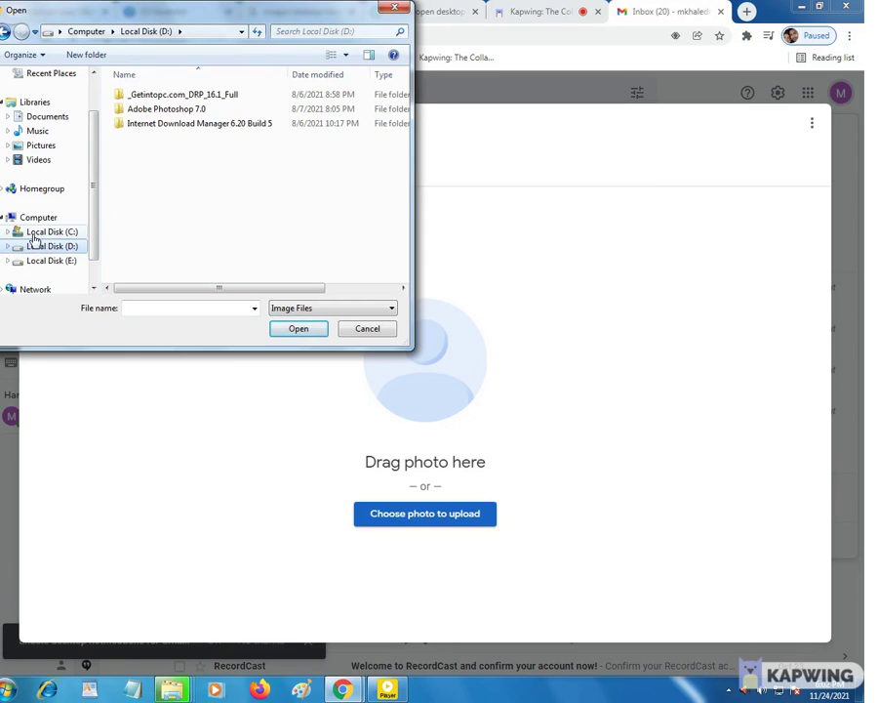
{"action": "left_click", "coordinate": [33, 234]}
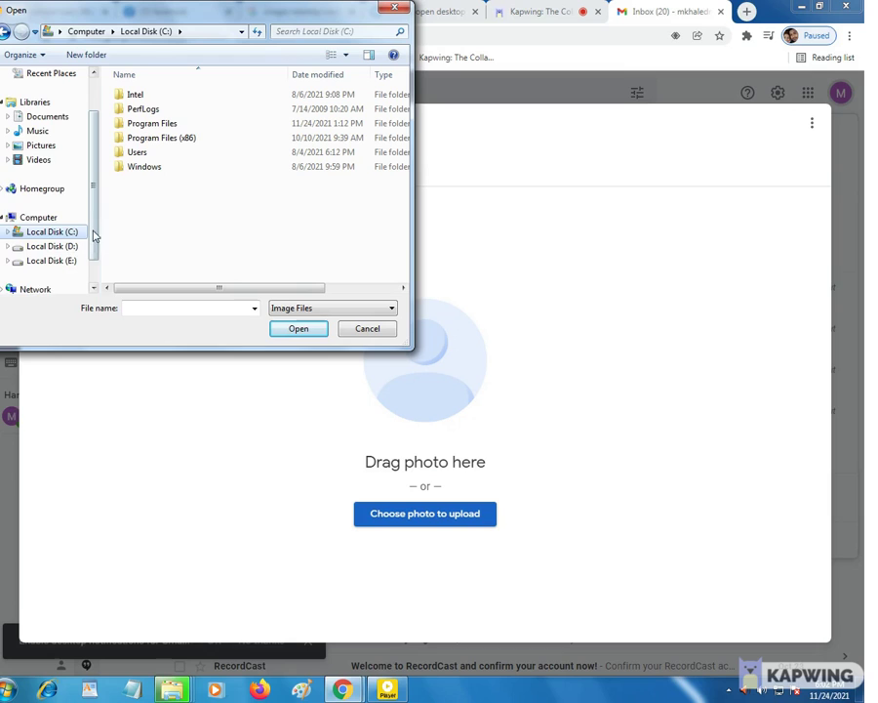
{"action": "scroll", "coordinate": [80, 153], "scroll_direction": "up", "scroll_amount": 1}
{"action": "left_click", "coordinate": [39, 108]}
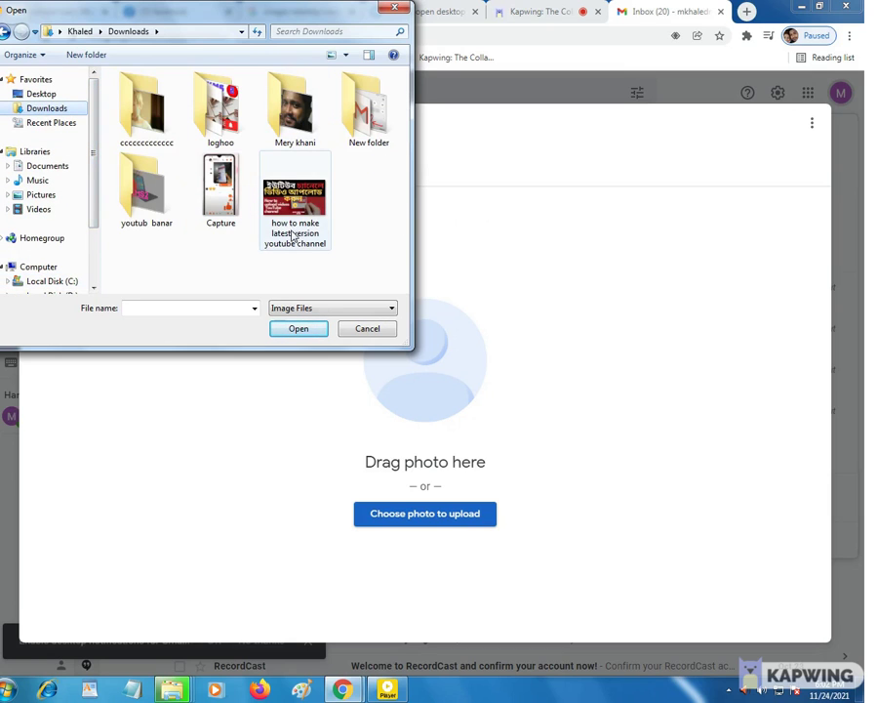
{"action": "double_click", "coordinate": [143, 213]}
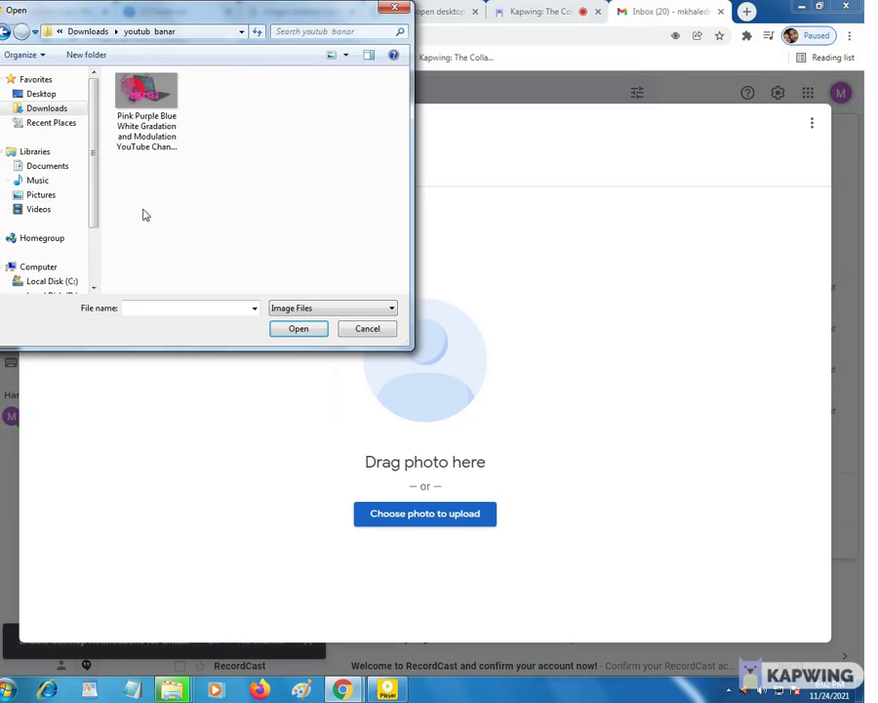
{"action": "left_click", "coordinate": [142, 114]}
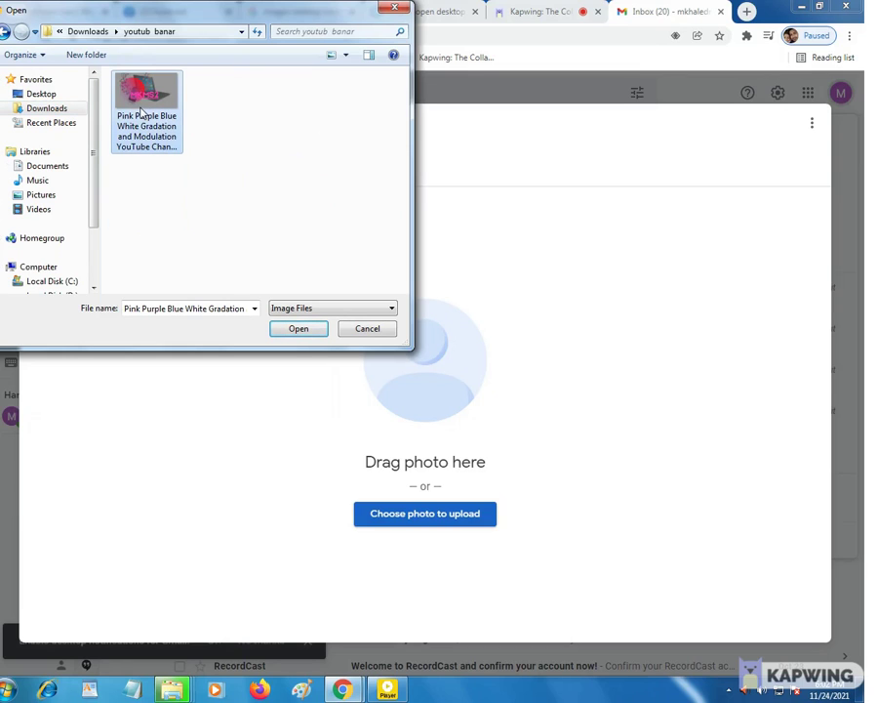
{"action": "left_click", "coordinate": [305, 330]}
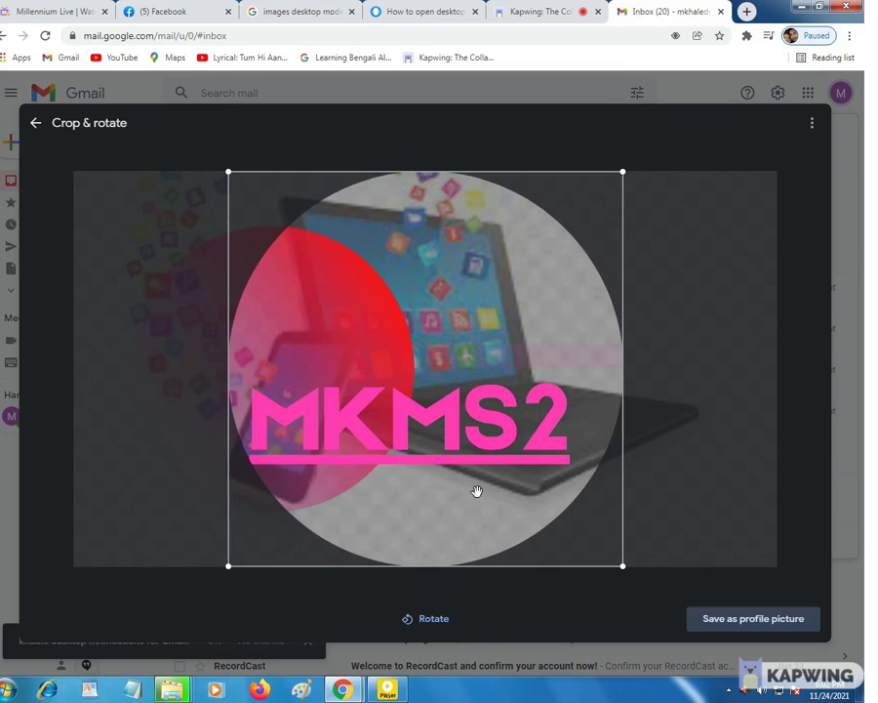
Step: Shift the MKMS2 picture slightly sideways within the circular crop and rotate it until it is upside down
{"action": "left_click_drag", "start_coordinate": [477, 491], "coordinate": [500, 481]}
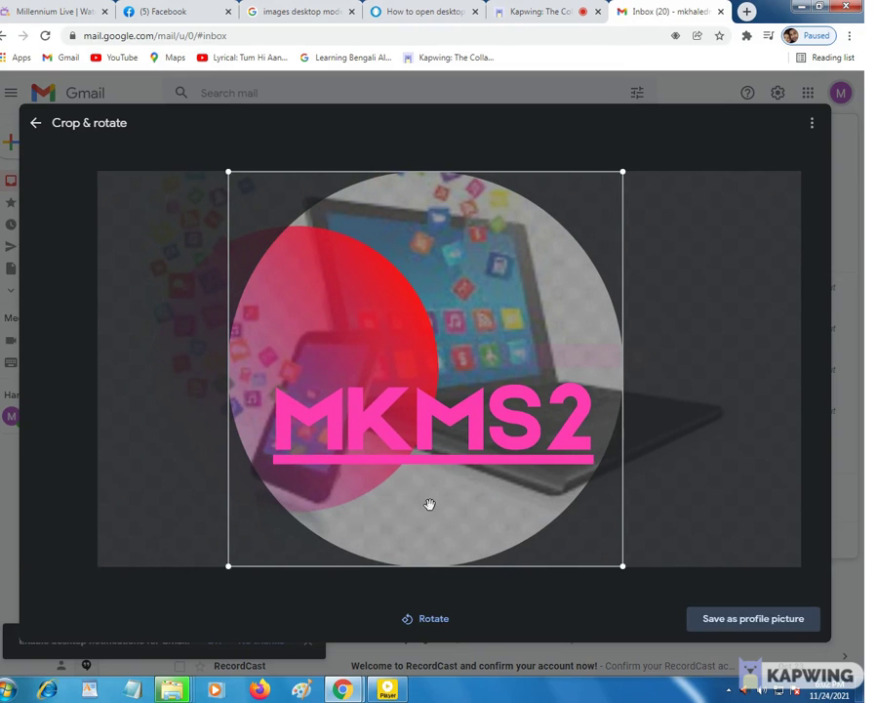
{"action": "left_click", "coordinate": [425, 620]}
{"action": "left_click", "coordinate": [425, 620]}
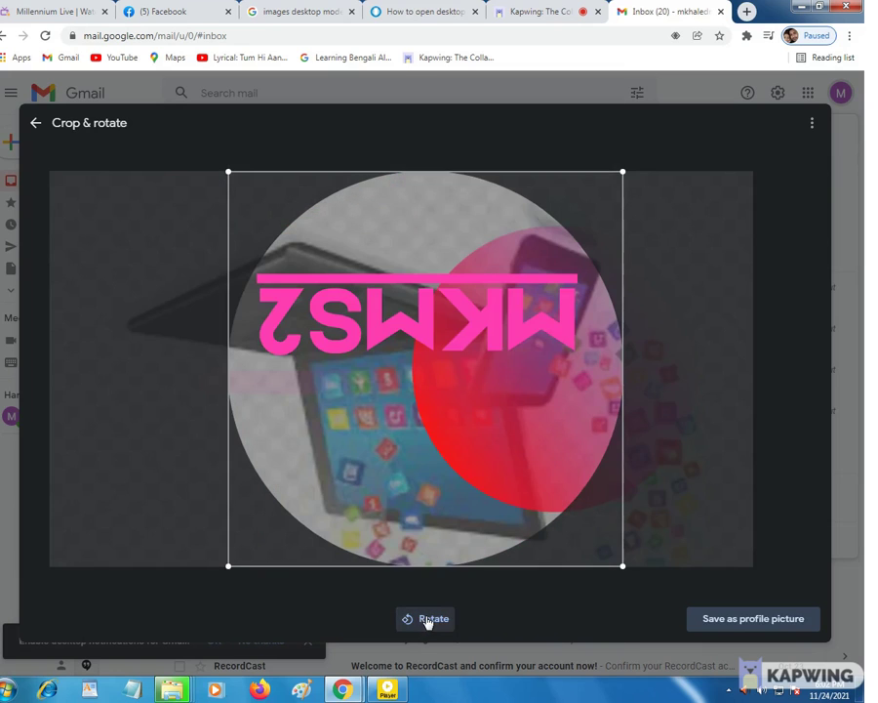
{"action": "left_click", "coordinate": [425, 620]}
{"action": "left_click", "coordinate": [427, 621]}
{"action": "left_click", "coordinate": [427, 620]}
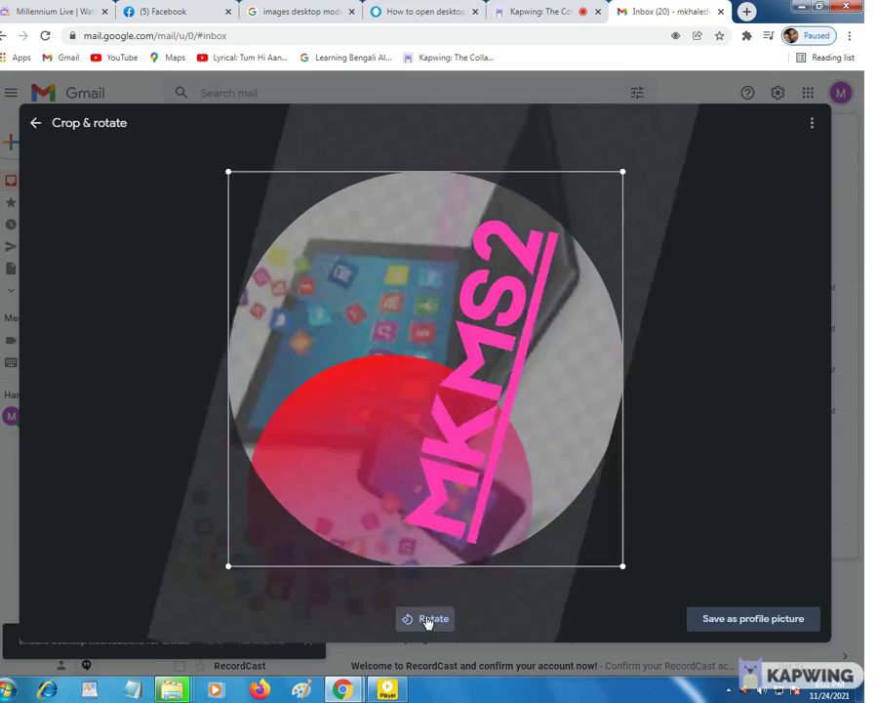
{"action": "left_click", "coordinate": [427, 620]}
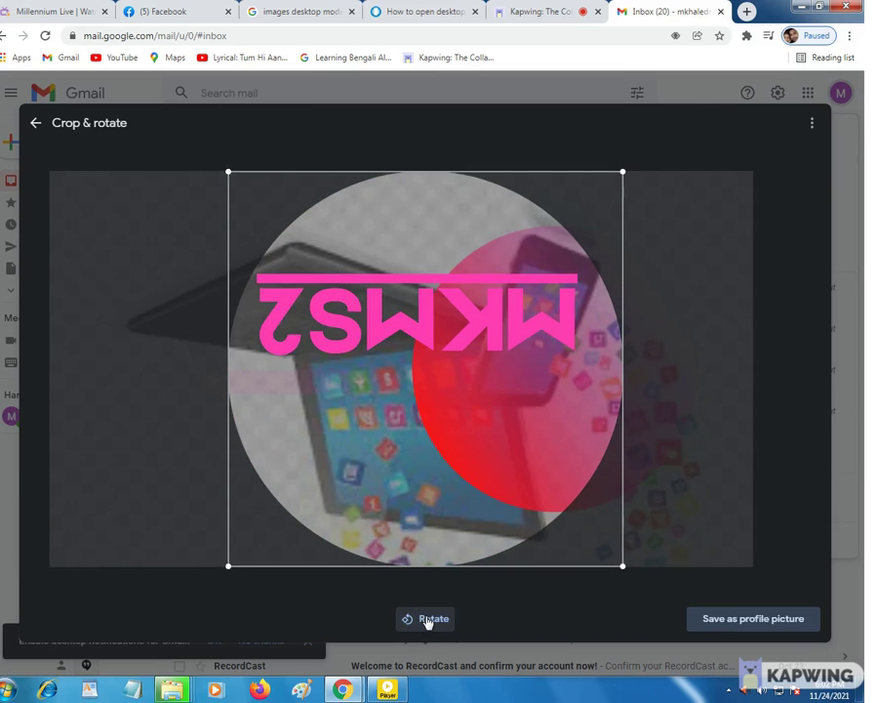
Step: Save the cropped image as the profile picture, acknowledge the update notice and close the account pop-up
{"action": "left_click", "coordinate": [733, 624]}
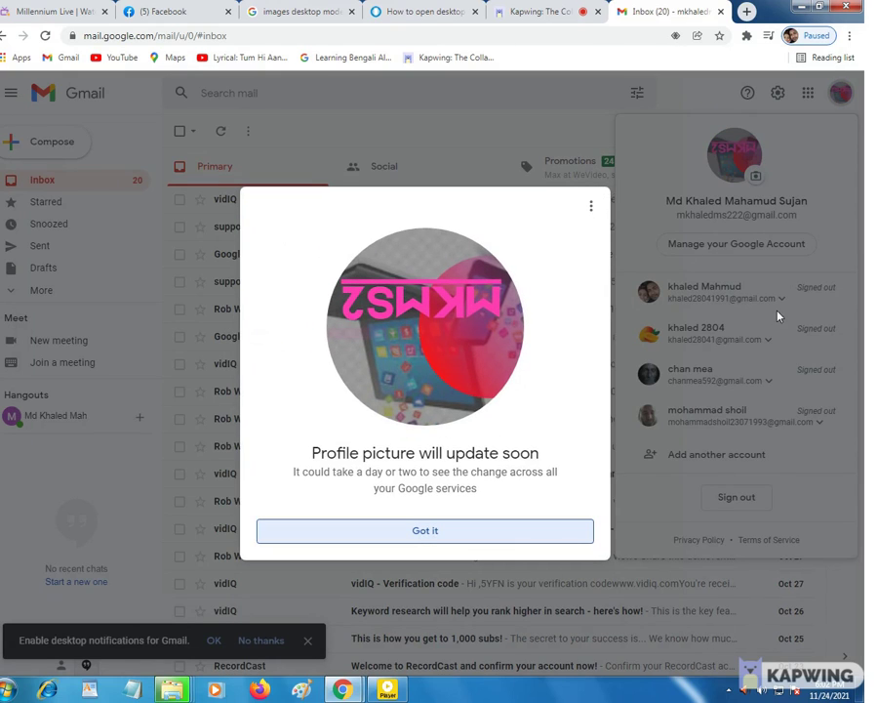
{"action": "left_click", "coordinate": [448, 532]}
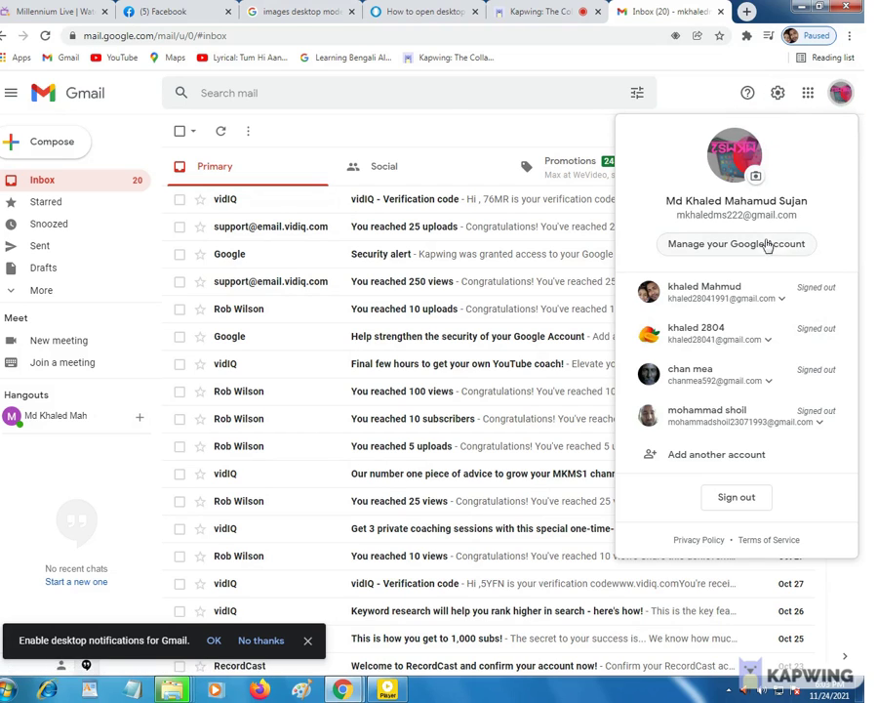
{"action": "left_click", "coordinate": [486, 133]}
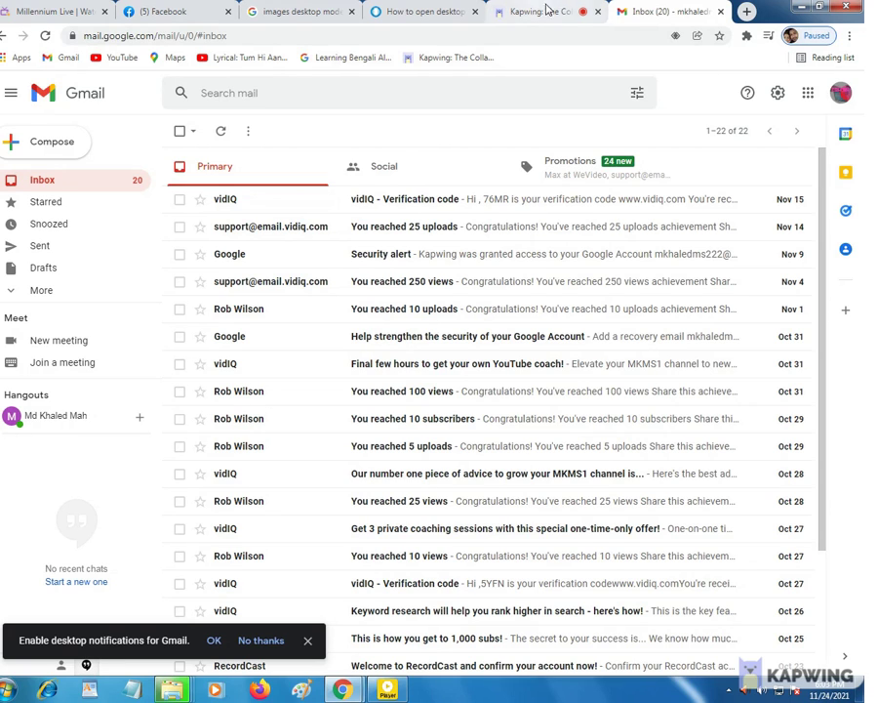
{"action": "left_click", "coordinate": [427, 18]}
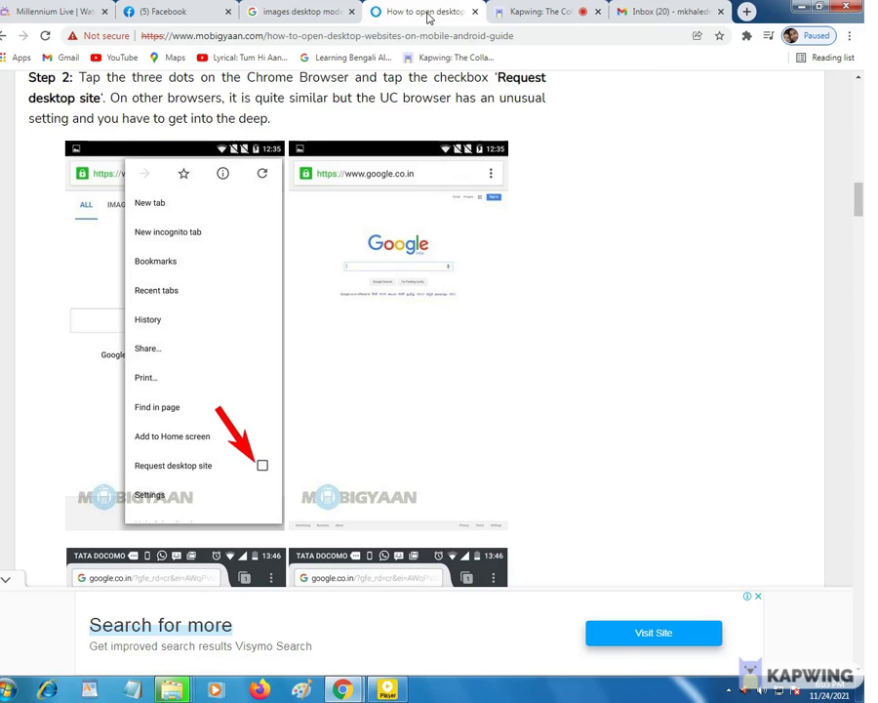
{"action": "left_click", "coordinate": [274, 14]}
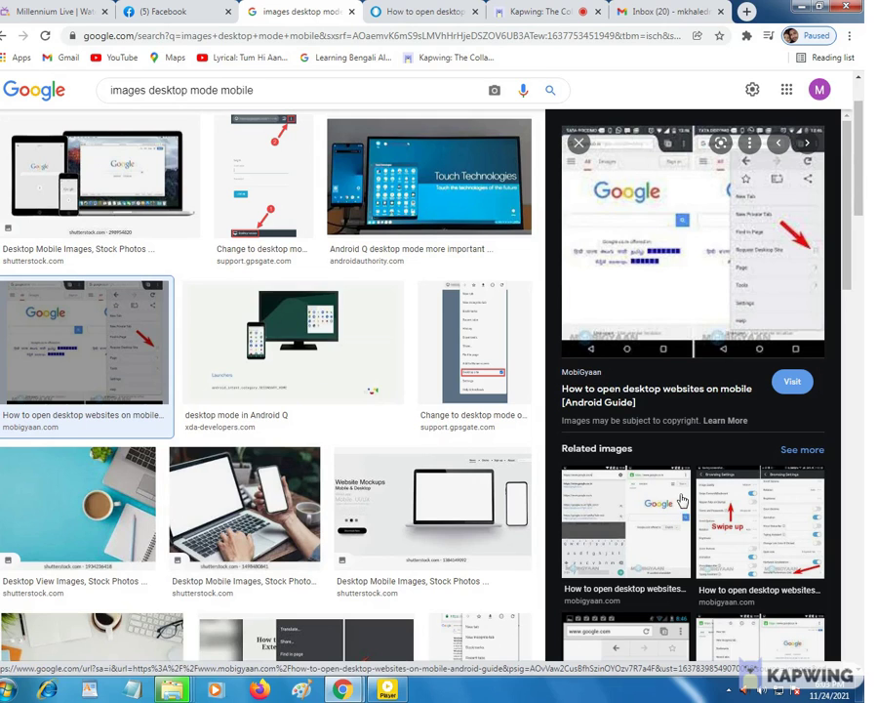
{"action": "left_click", "coordinate": [532, 12]}
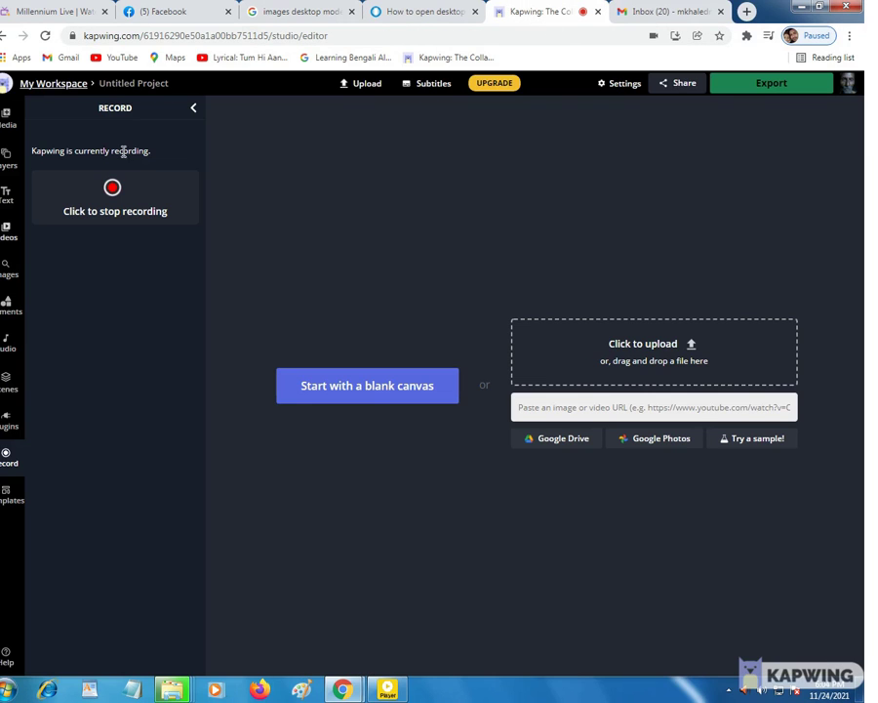